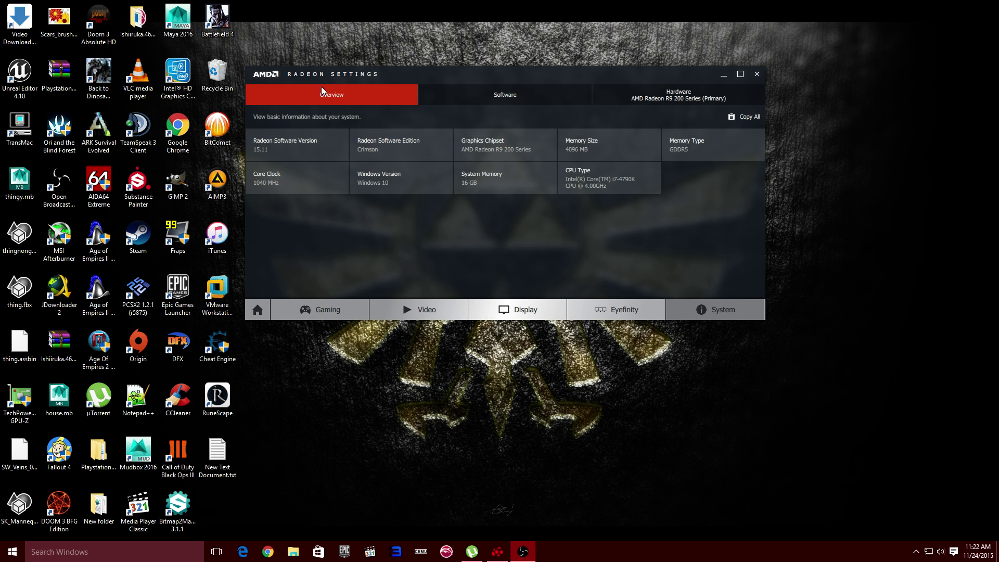
- Reposition the Radeon Settings window on the desktop and dismiss the stray context menu
{"action": "left_click_drag", "start_coordinate": [382, 73], "coordinate": [393, 117]}
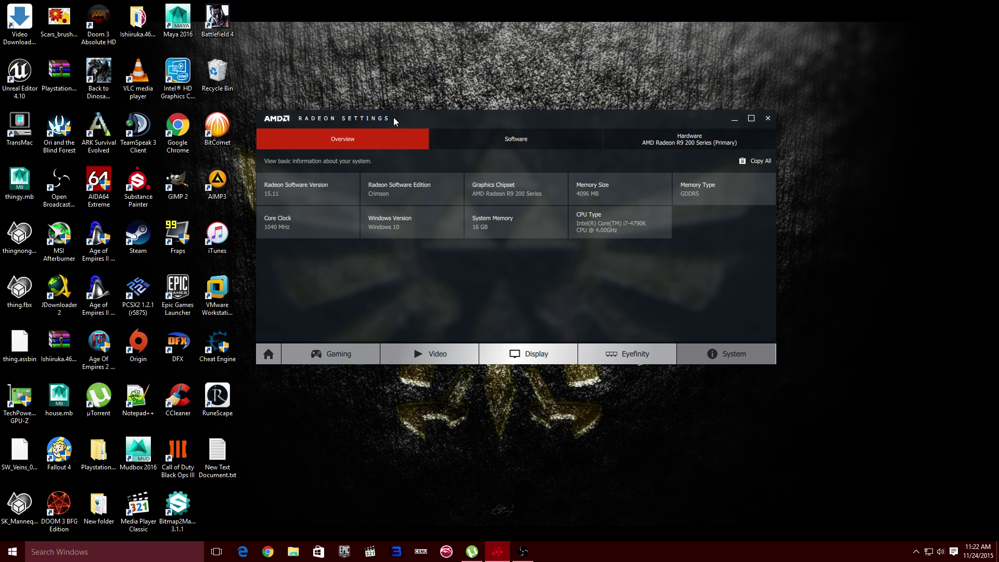
{"action": "right_click", "coordinate": [415, 92]}
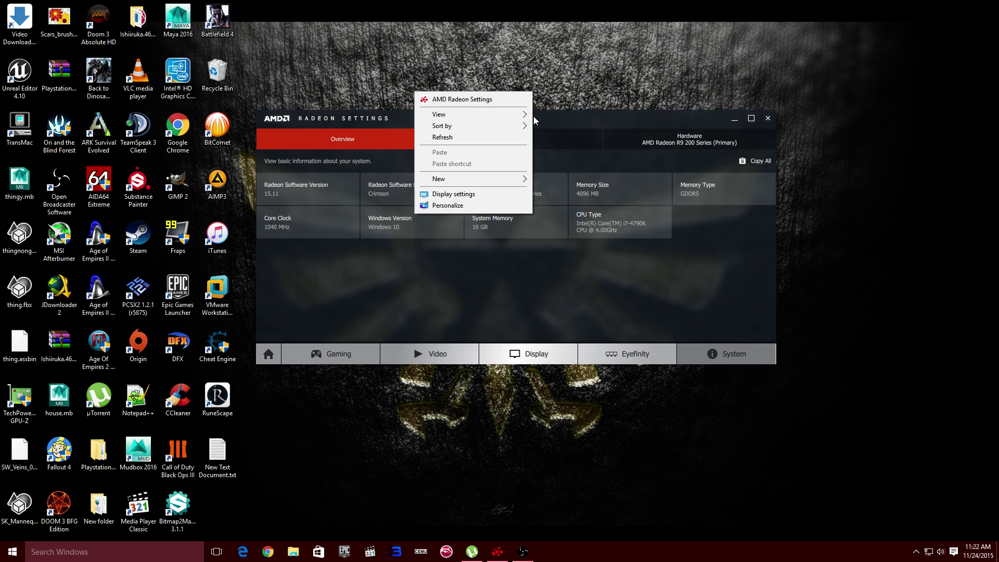
{"action": "left_click_drag", "start_coordinate": [545, 122], "coordinate": [554, 75]}
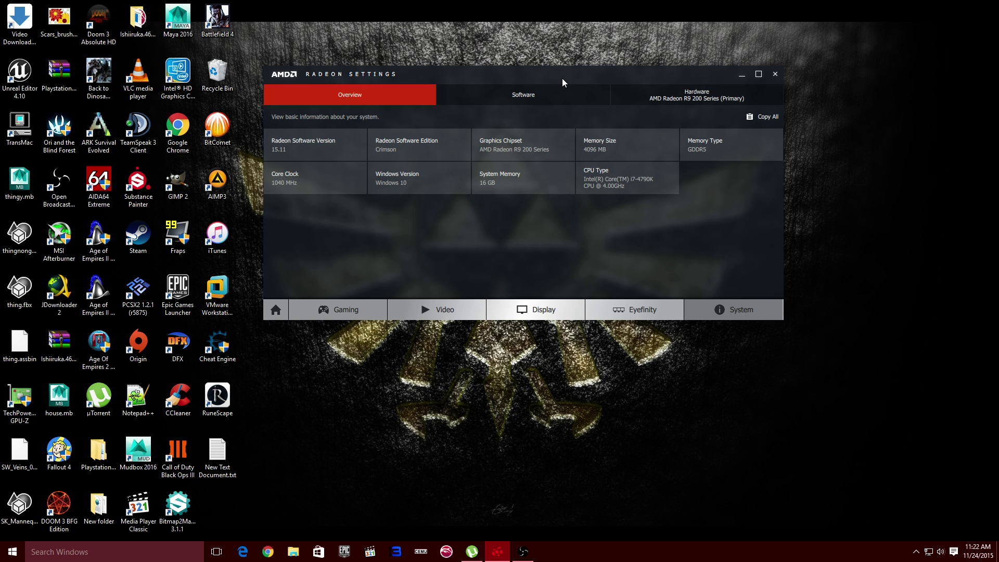
{"action": "left_click_drag", "start_coordinate": [562, 78], "coordinate": [529, 111]}
- View the software versions, then show the Gaming profiles with the full profile explanation expanded
{"action": "left_click", "coordinate": [501, 131]}
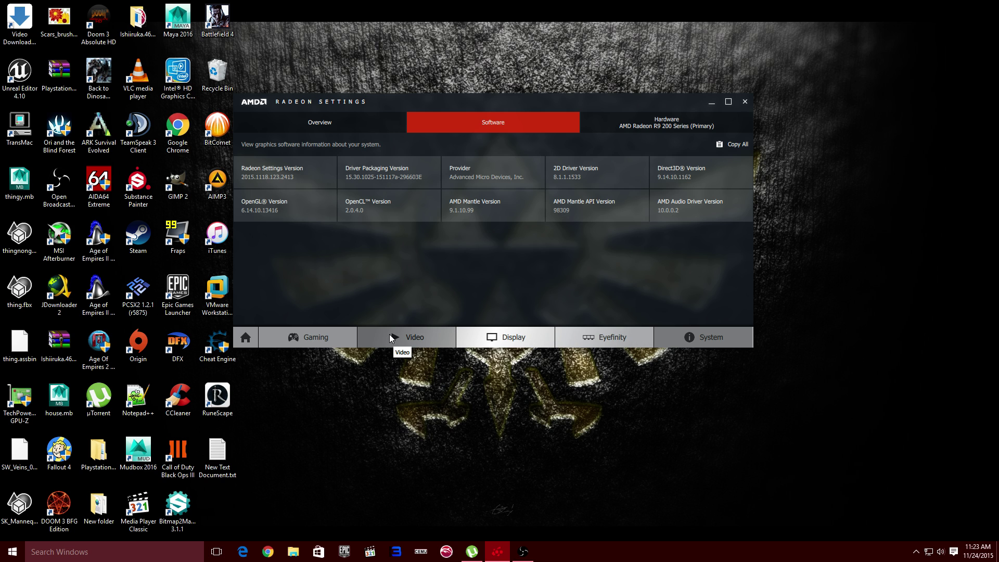
{"action": "left_click", "coordinate": [310, 337]}
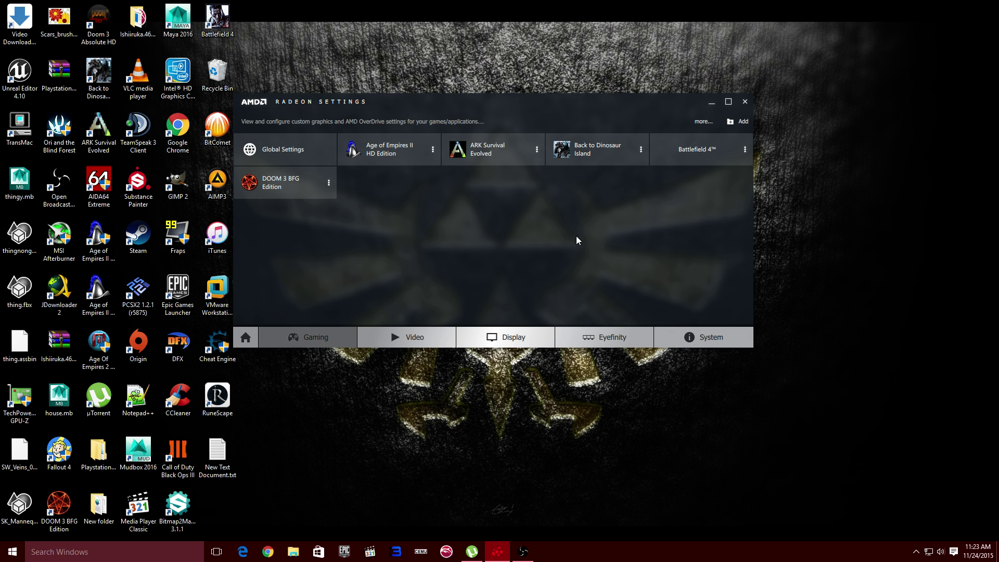
{"action": "left_click", "coordinate": [704, 122]}
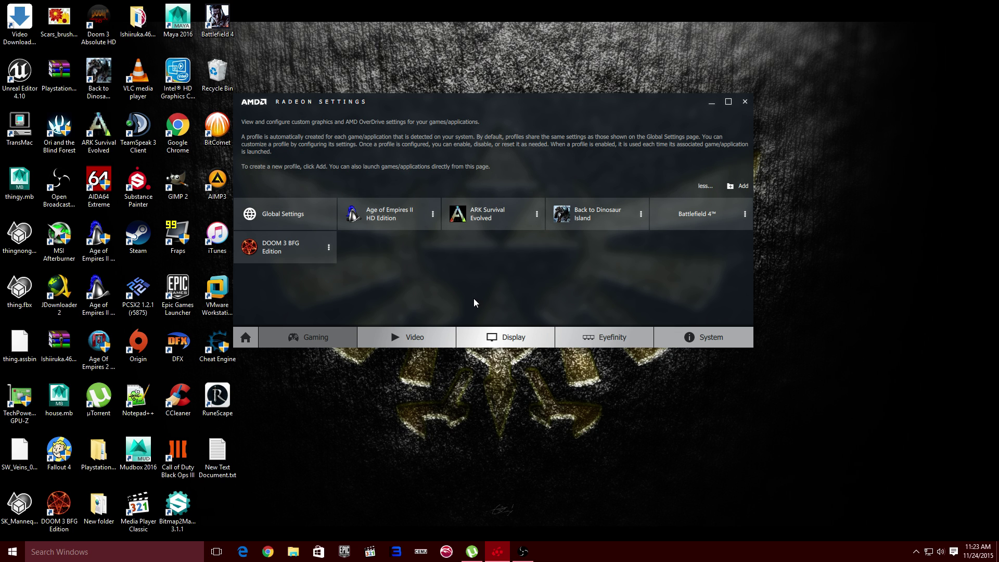
- Open Global Settings and toggle Shader Cache off and back to AMD optimized
{"action": "left_click", "coordinate": [309, 217]}
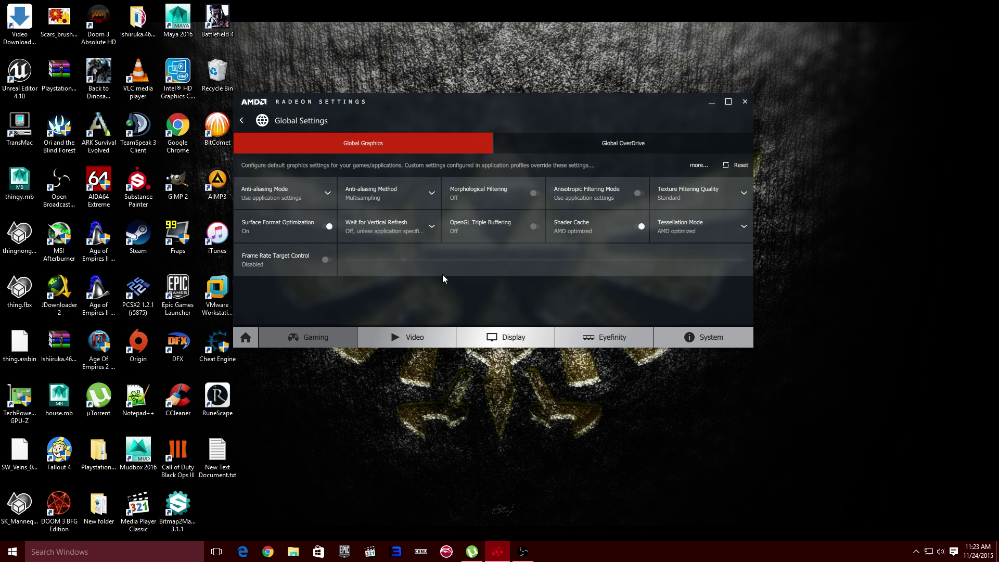
{"action": "left_click", "coordinate": [640, 227]}
{"action": "left_click", "coordinate": [598, 231]}
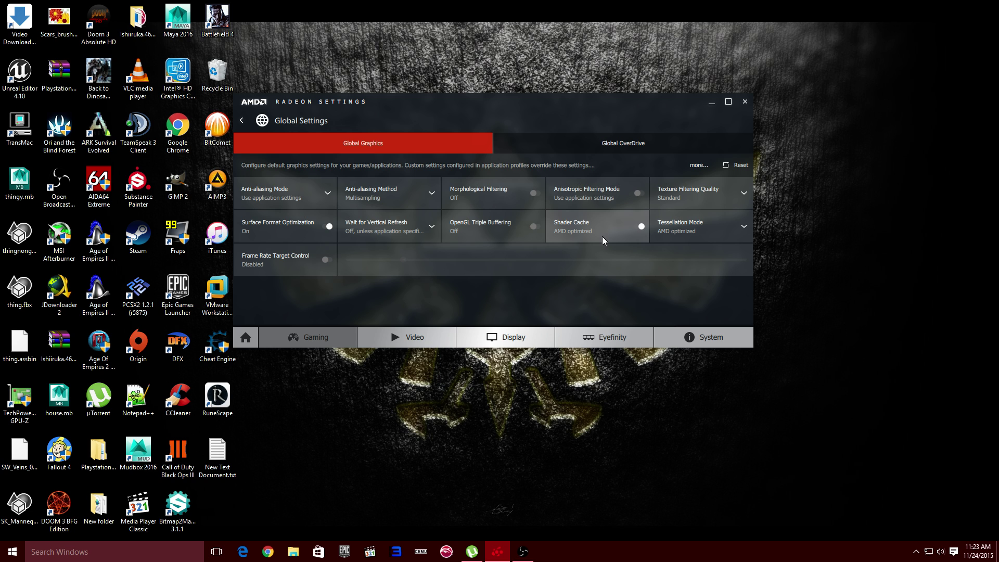
{"action": "left_click_drag", "start_coordinate": [511, 102], "coordinate": [556, 86]}
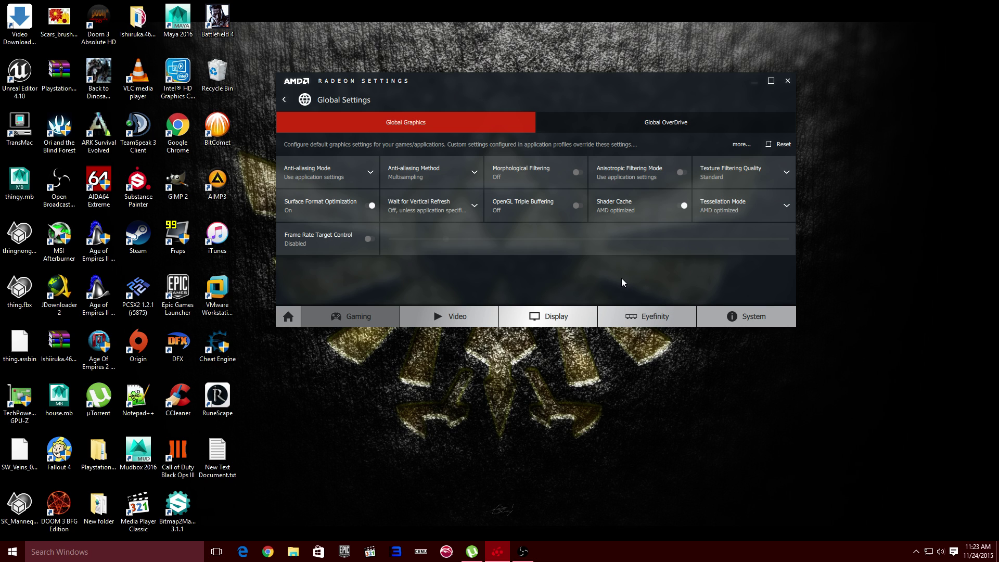
- Set Tessellation Mode to Override application settings at maximum 8x and enable OpenGL Triple Buffering
{"action": "left_click", "coordinate": [789, 213]}
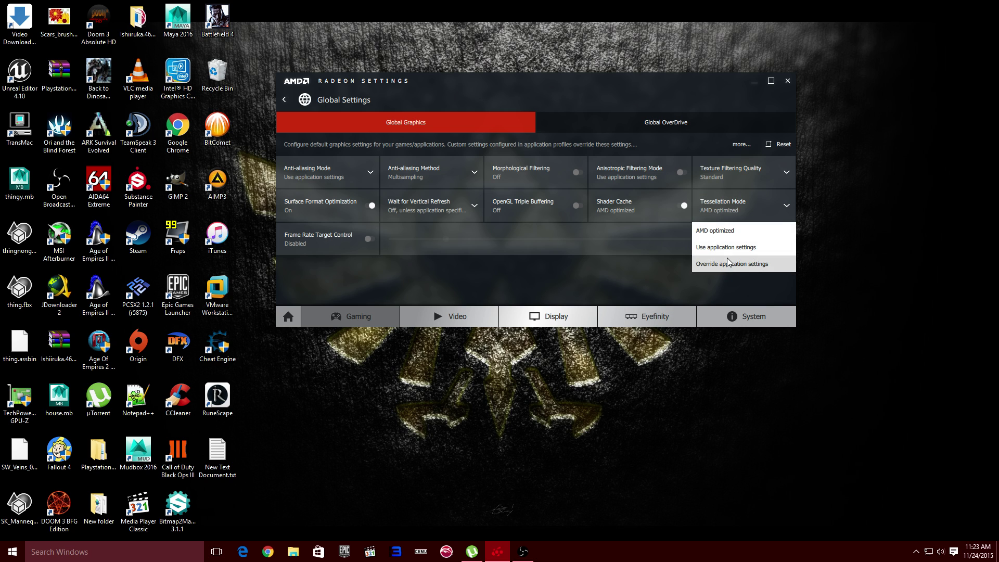
{"action": "left_click", "coordinate": [703, 263]}
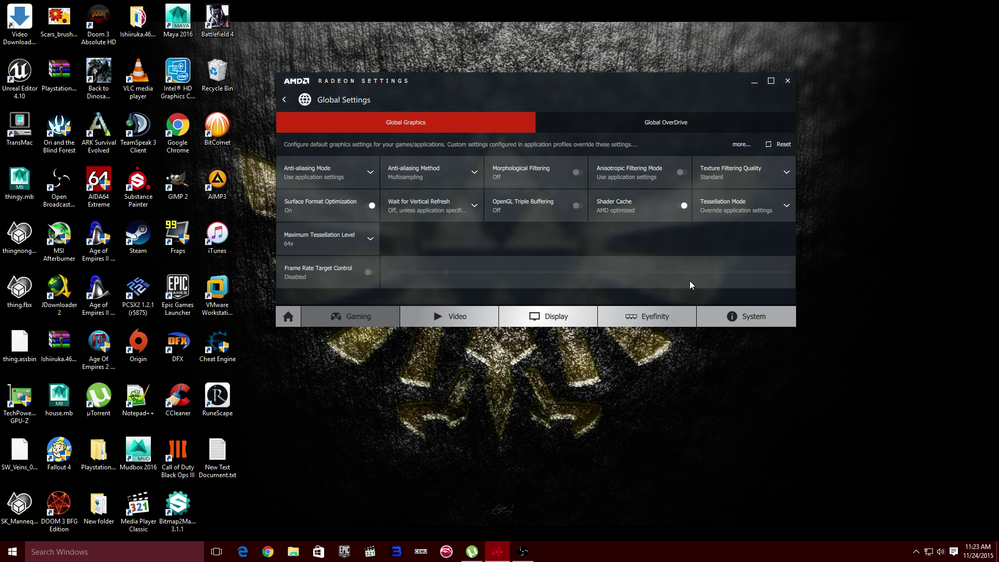
{"action": "left_click", "coordinate": [372, 240]}
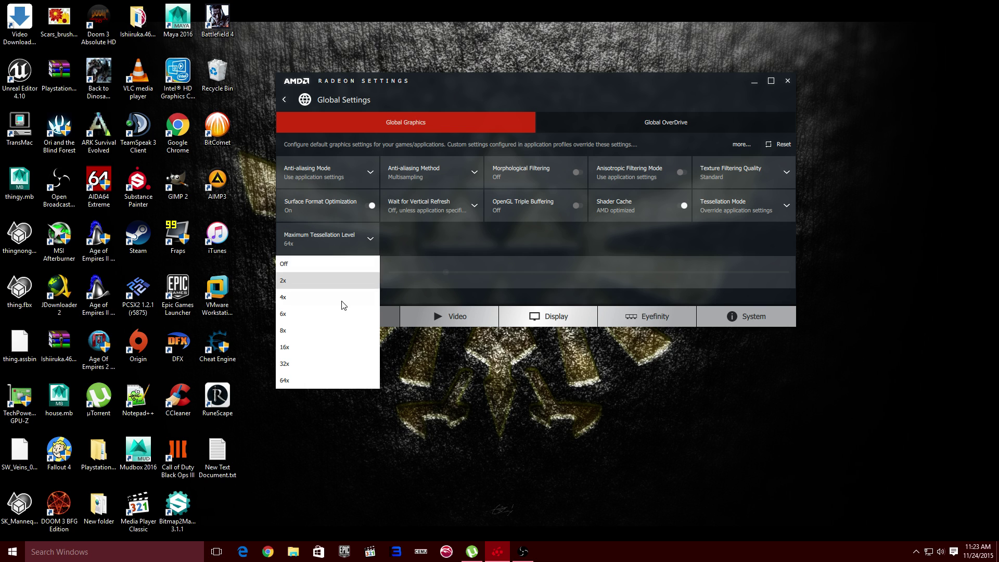
{"action": "left_click", "coordinate": [321, 333]}
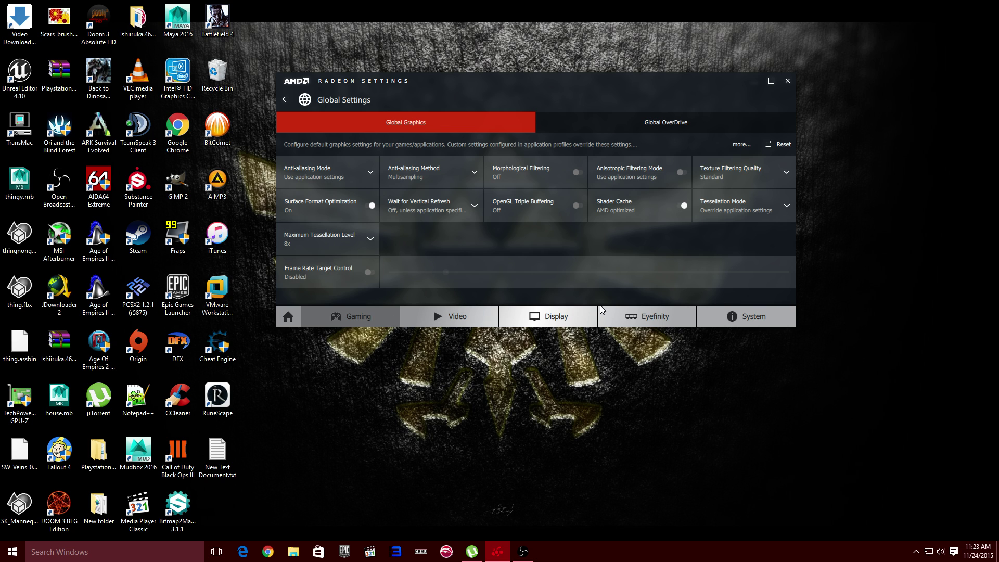
{"action": "left_click", "coordinate": [575, 208]}
- Accept the Global OverDrive disclaimer, review its sliders, and go back to Global Graphics
{"action": "left_click", "coordinate": [617, 129]}
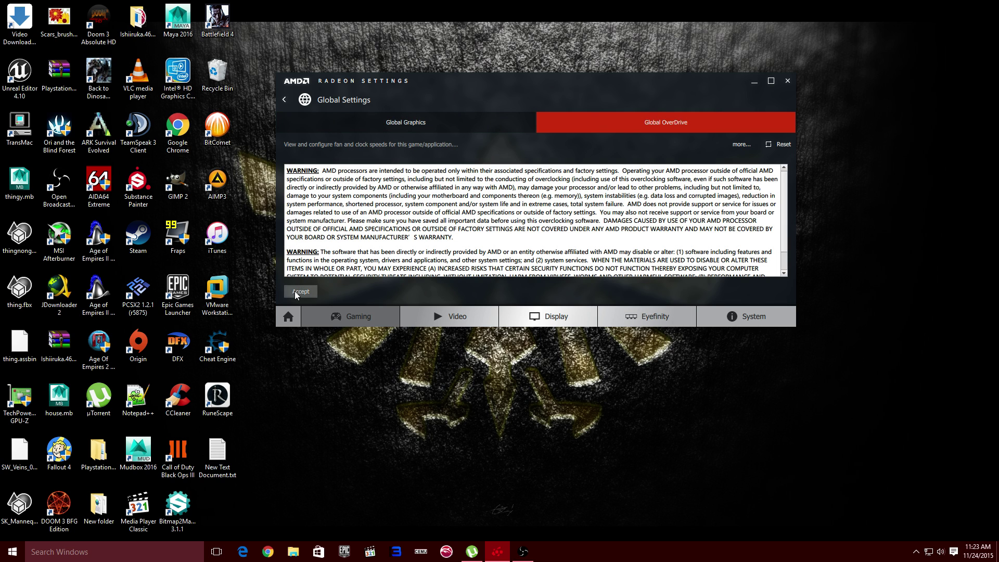
{"action": "left_click", "coordinate": [301, 293]}
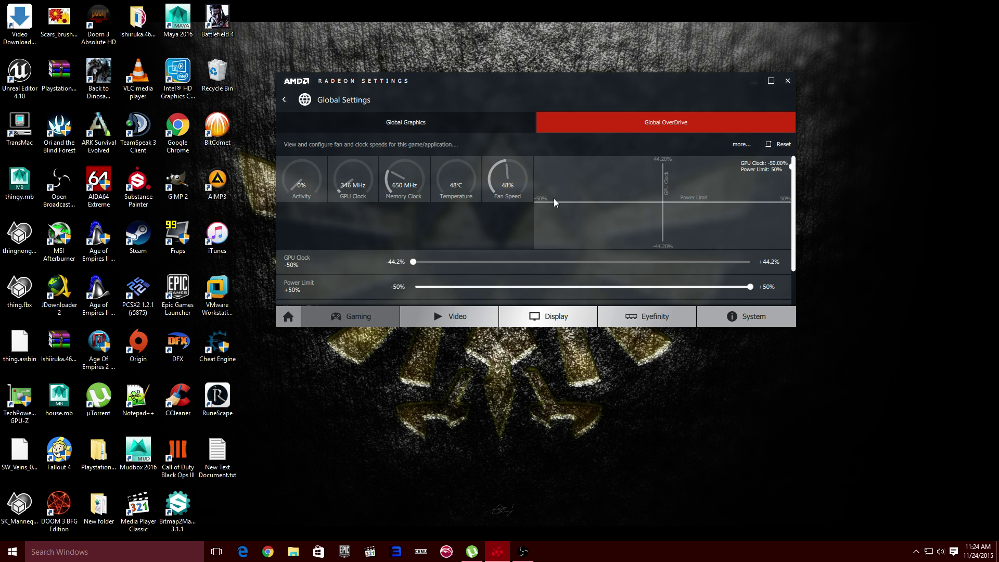
{"action": "scroll", "coordinate": [555, 203], "scroll_direction": "down", "scroll_amount": 2}
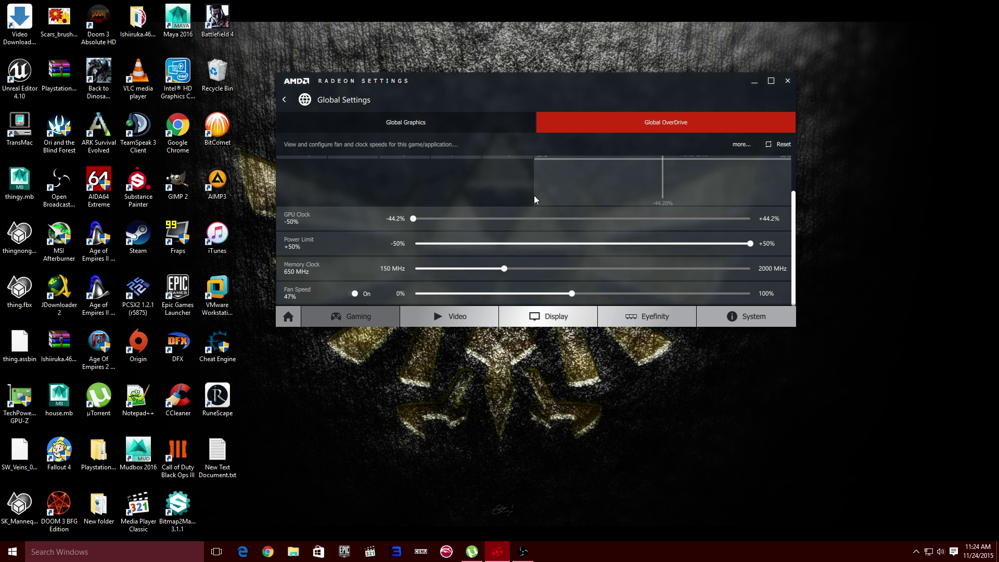
{"action": "left_click", "coordinate": [386, 126]}
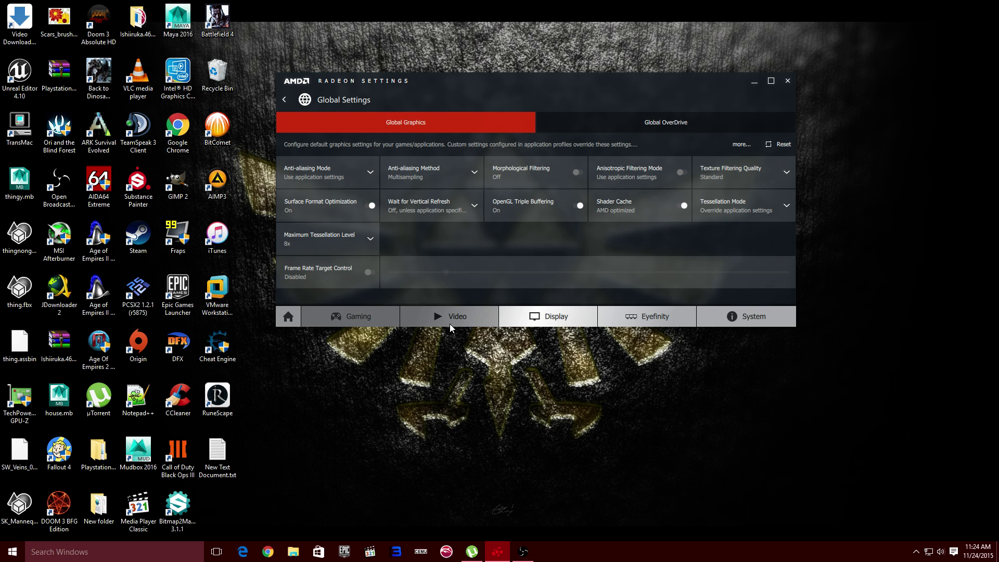
- Visit the Display page, then show Updates reporting version 15.30.1025-151117a-296603E up to date
{"action": "left_click", "coordinate": [550, 315]}
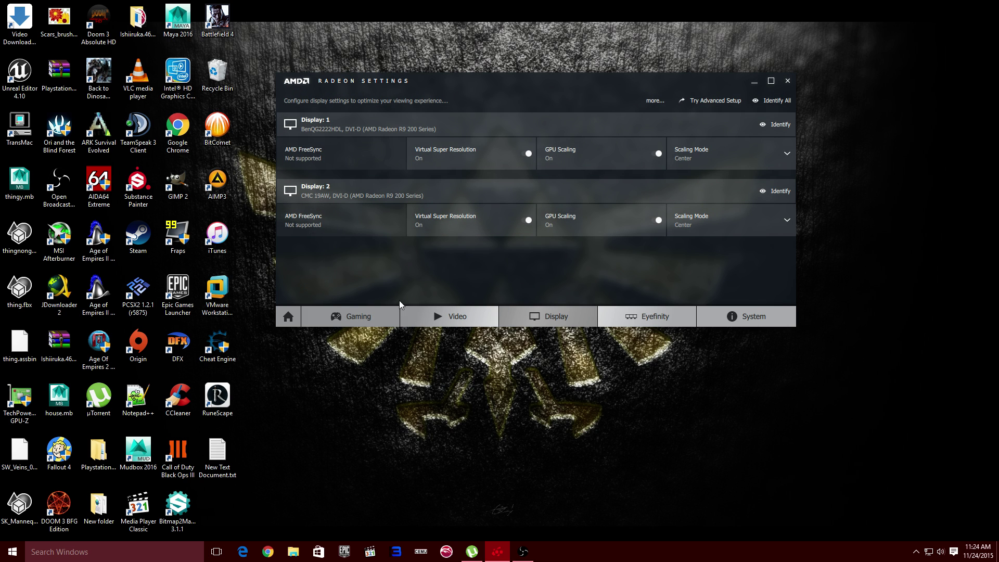
{"action": "left_click_drag", "start_coordinate": [592, 79], "coordinate": [597, 66]}
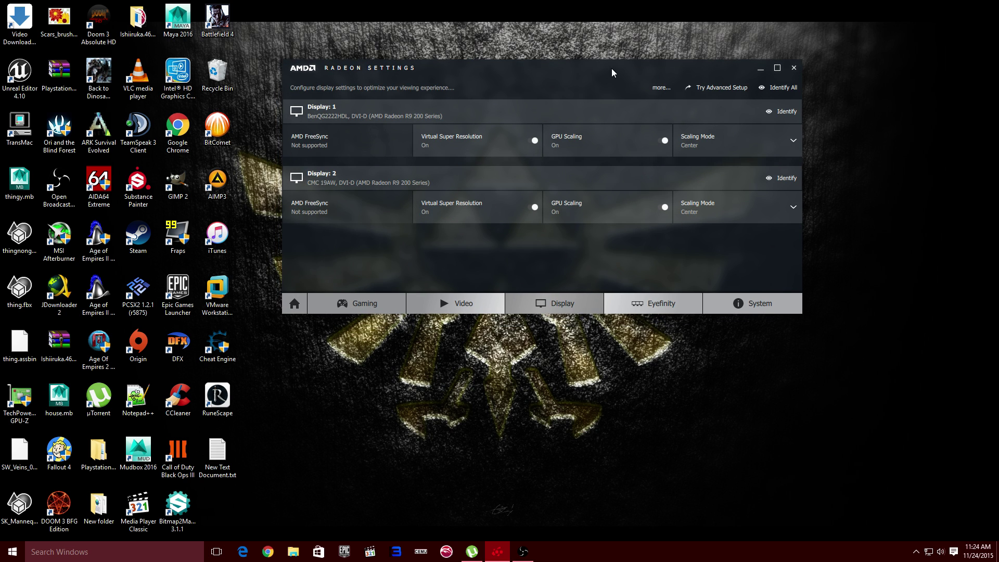
{"action": "left_click", "coordinate": [717, 88]}
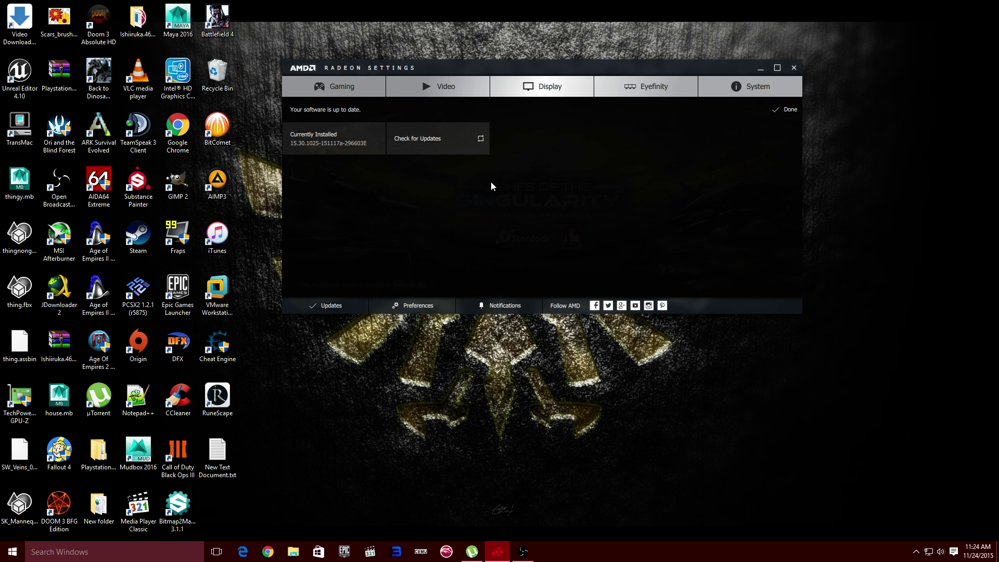
- Disable Banner Advertisements in Preferences, then run Check for Updates on the Updates page
{"action": "left_click", "coordinate": [414, 305]}
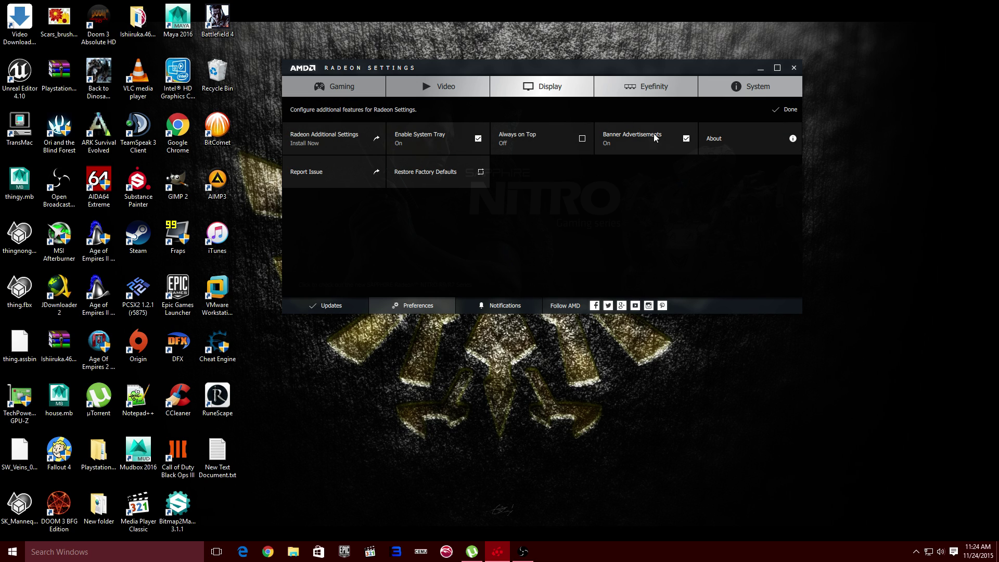
{"action": "left_click", "coordinate": [685, 138]}
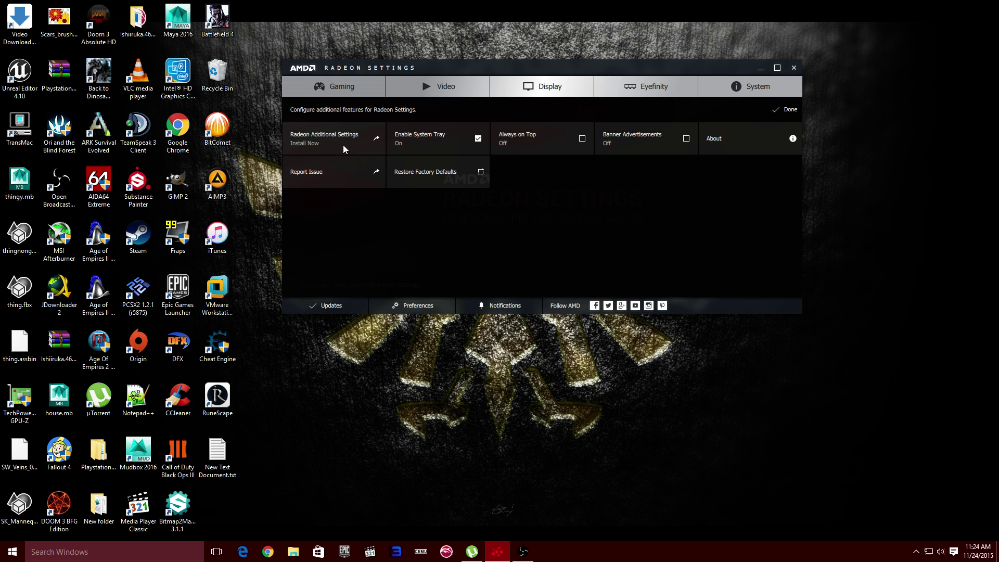
{"action": "left_click", "coordinate": [327, 306]}
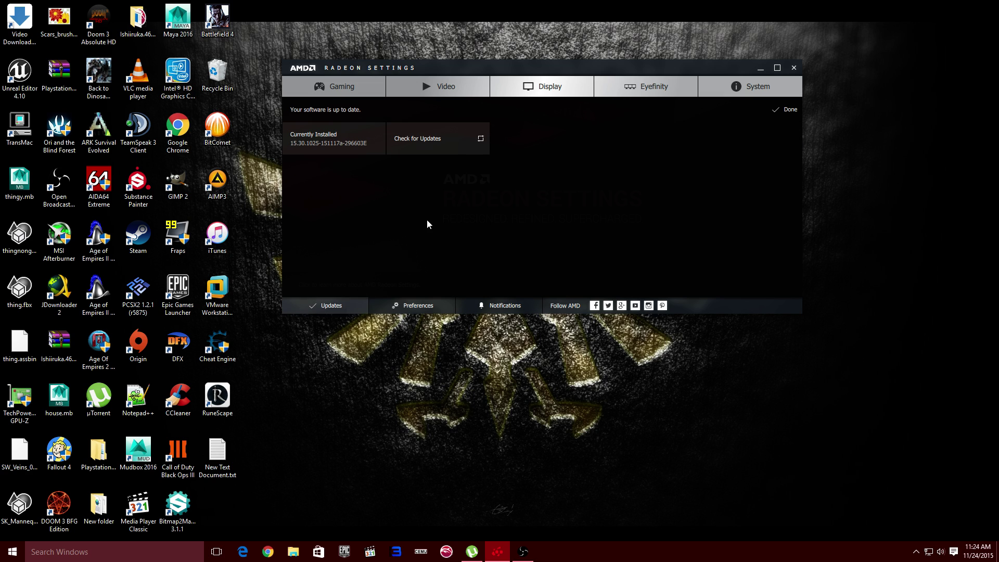
{"action": "left_click", "coordinate": [445, 149]}
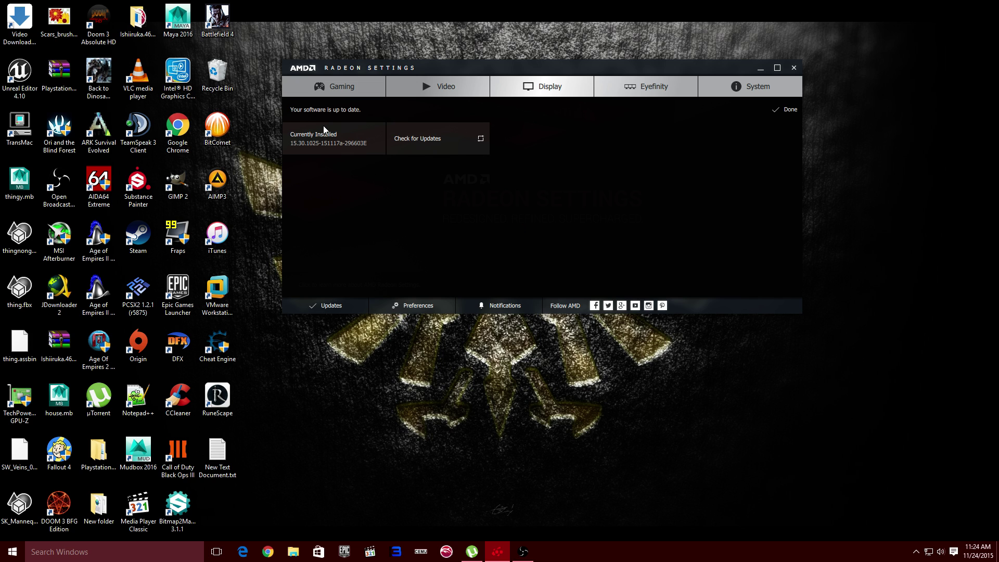
- View the Eyefinity page, then settle on the Video page's profile list after visiting Display
{"action": "left_click", "coordinate": [632, 86]}
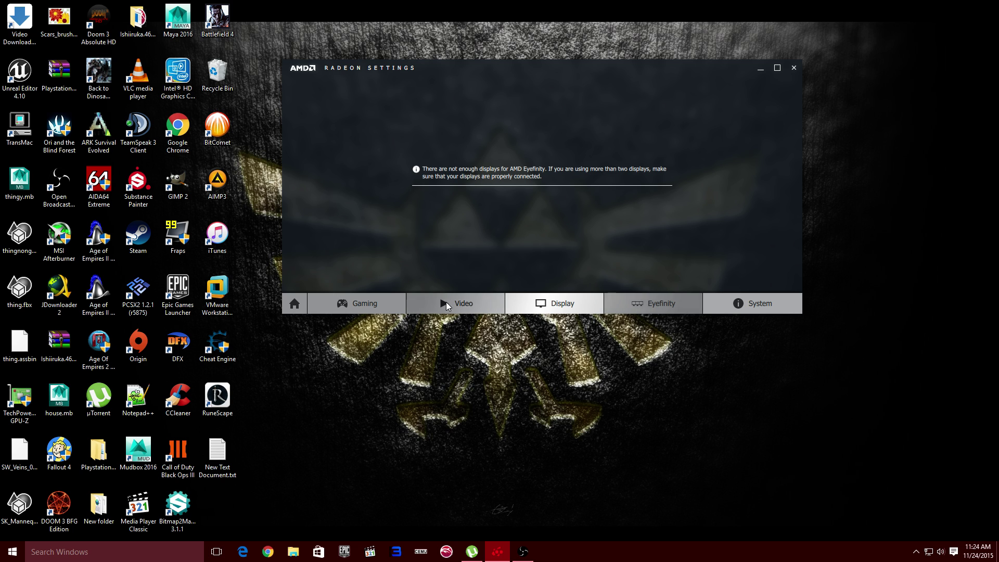
{"action": "left_click", "coordinate": [446, 301]}
{"action": "left_click", "coordinate": [557, 307]}
{"action": "left_click", "coordinate": [458, 303]}
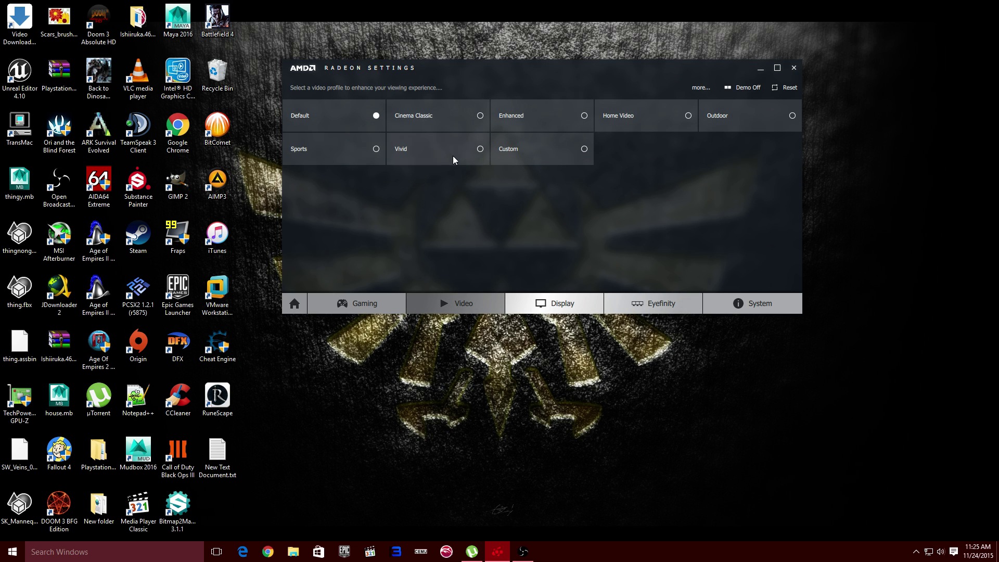
- Choose the Enhanced video profile, expand its description, and show the two-monitor Display page
{"action": "left_click", "coordinate": [574, 117]}
{"action": "left_click", "coordinate": [701, 87]}
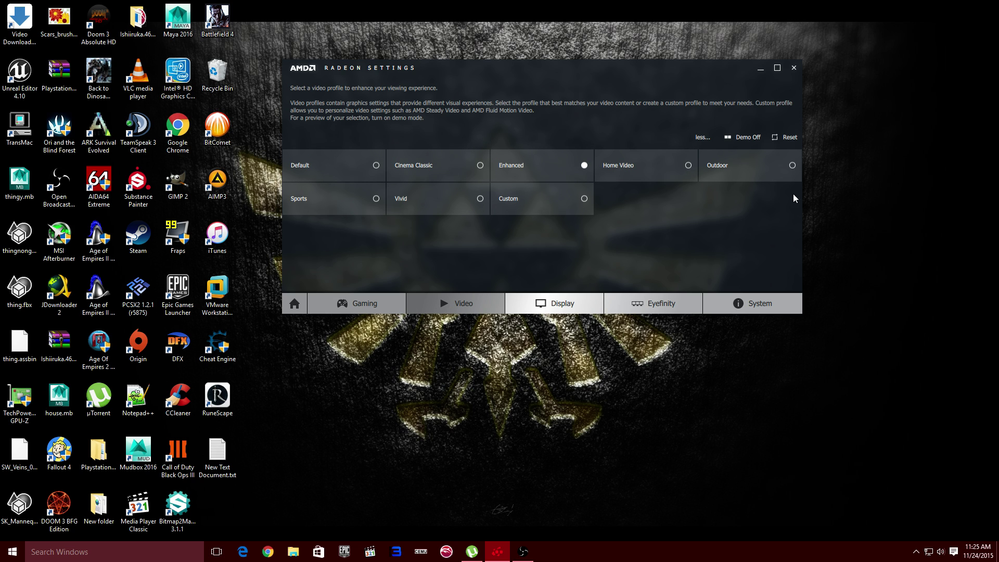
{"action": "left_click", "coordinate": [575, 295]}
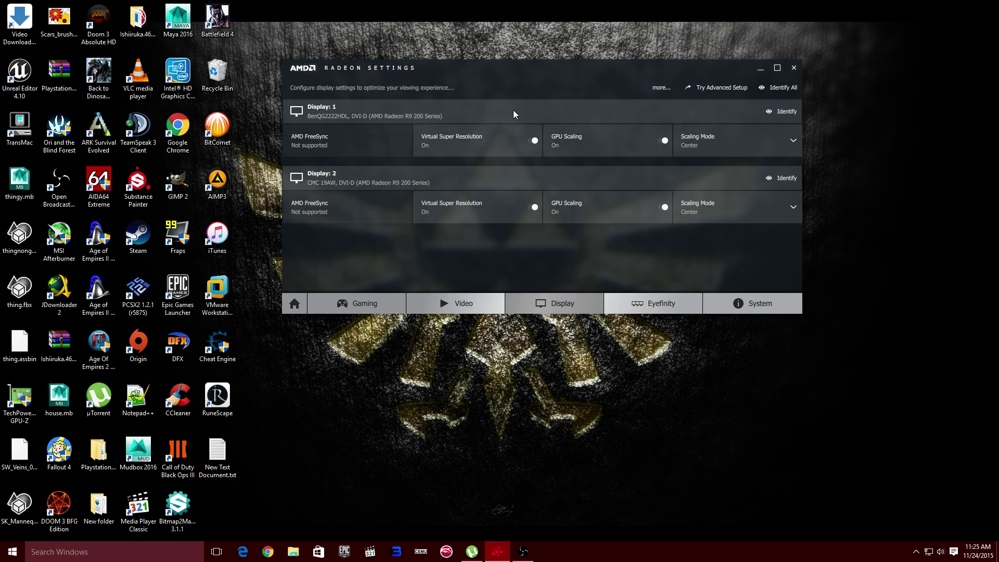
{"action": "left_click", "coordinate": [648, 96]}
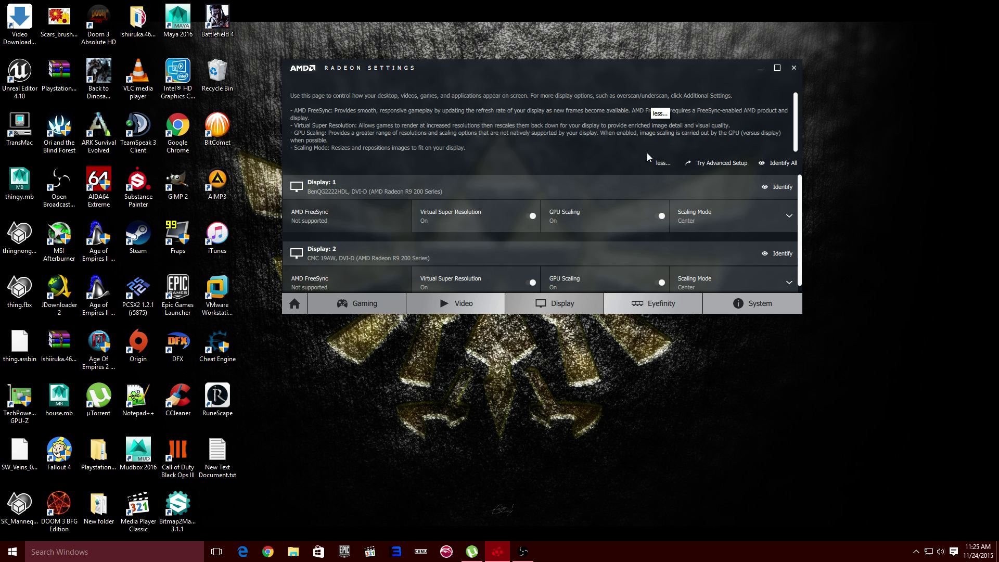
{"action": "left_click", "coordinate": [662, 163]}
{"action": "left_click", "coordinate": [779, 88]}
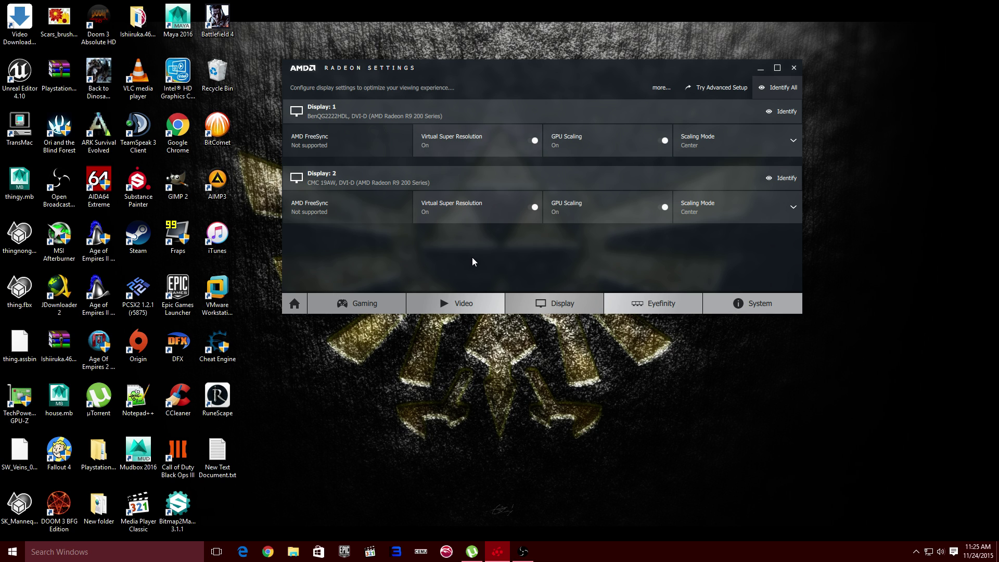
- Open the System Overview and bring up Copy options for the System Memory info
{"action": "left_click", "coordinate": [752, 303]}
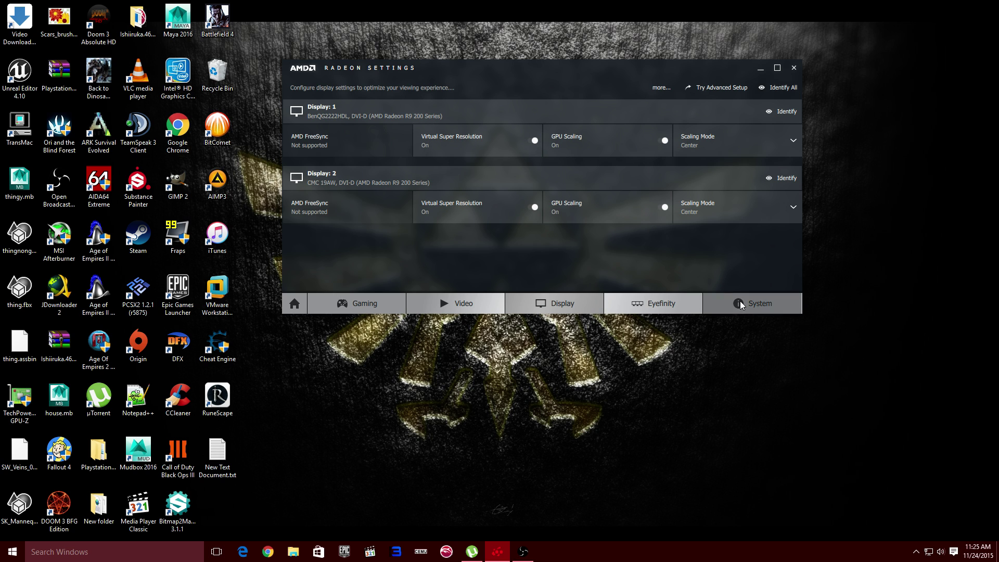
{"action": "left_click", "coordinate": [542, 89]}
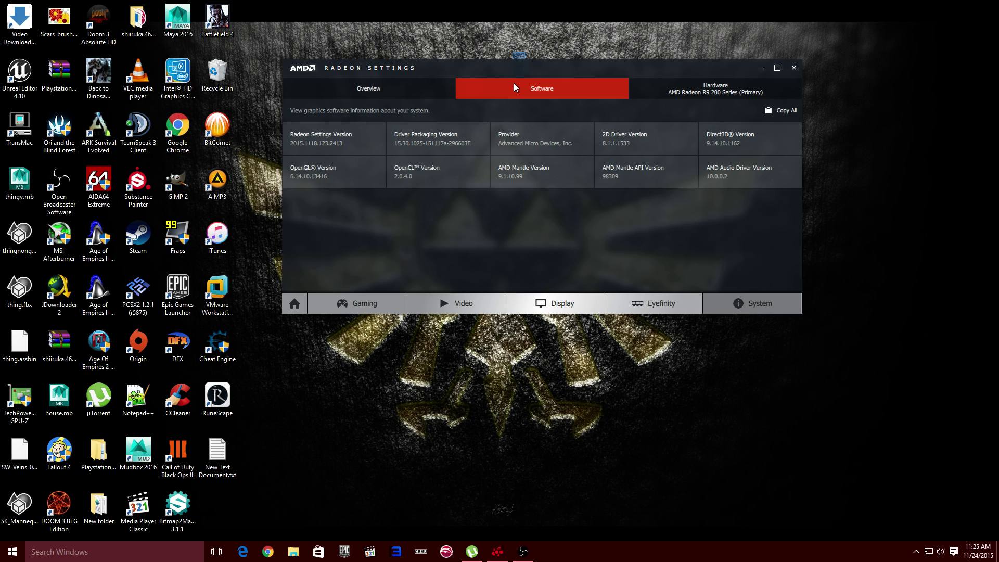
{"action": "left_click_drag", "start_coordinate": [513, 72], "coordinate": [465, 56]}
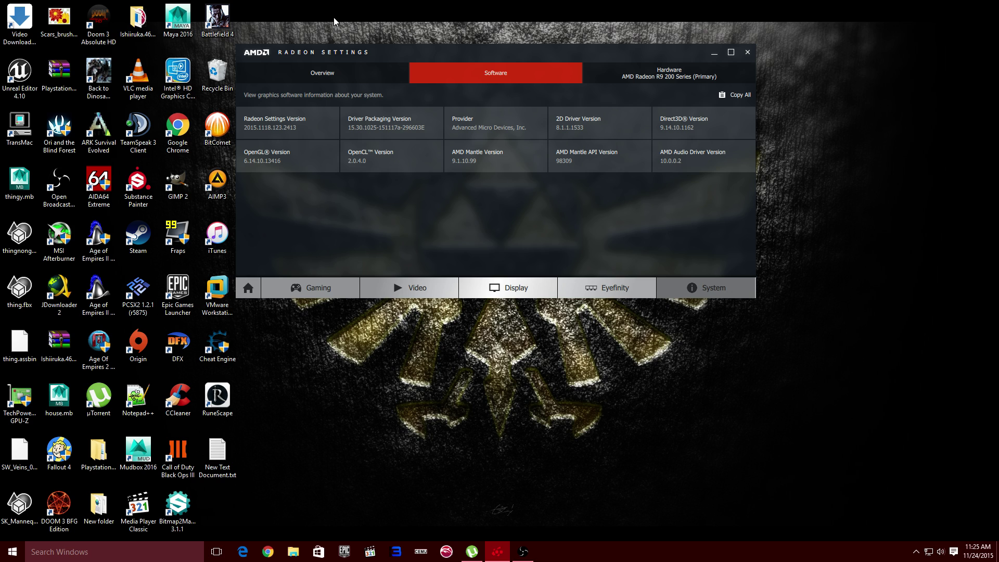
{"action": "left_click", "coordinate": [334, 81]}
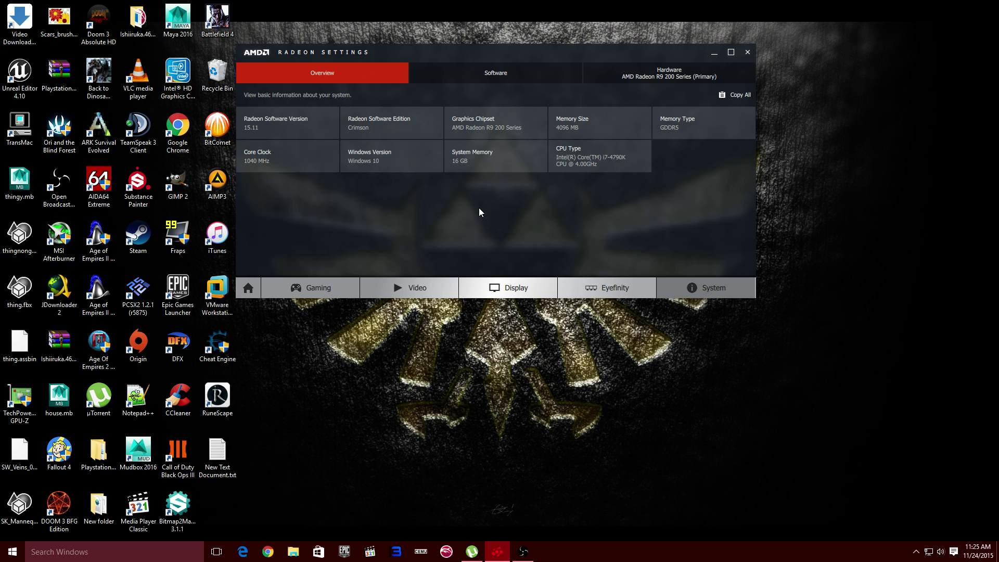
{"action": "right_click", "coordinate": [467, 163]}
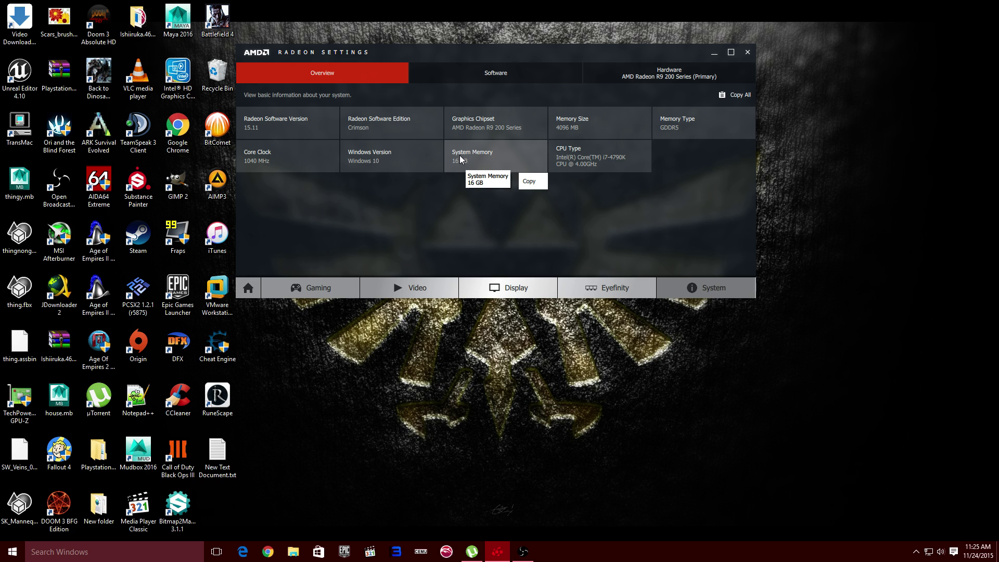
- Review the Software and R9 200 Series Hardware tabs, then return Home
{"action": "left_click", "coordinate": [507, 78]}
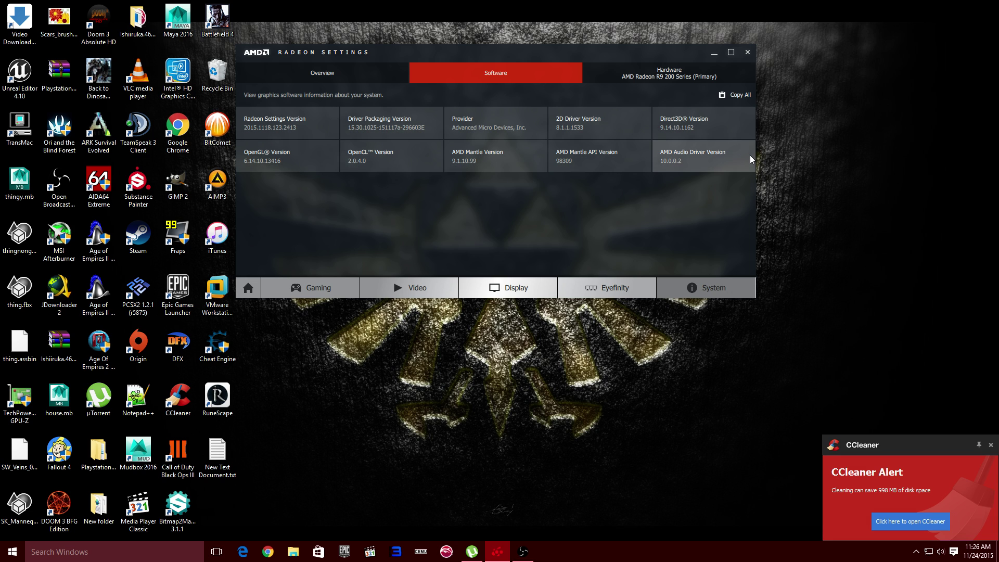
{"action": "left_click", "coordinate": [671, 76]}
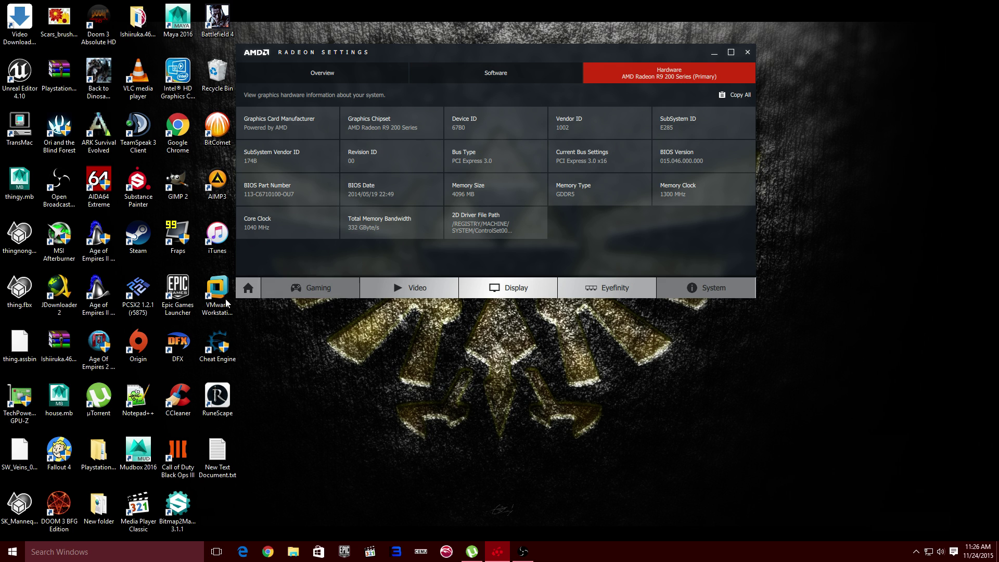
{"action": "left_click", "coordinate": [248, 288]}
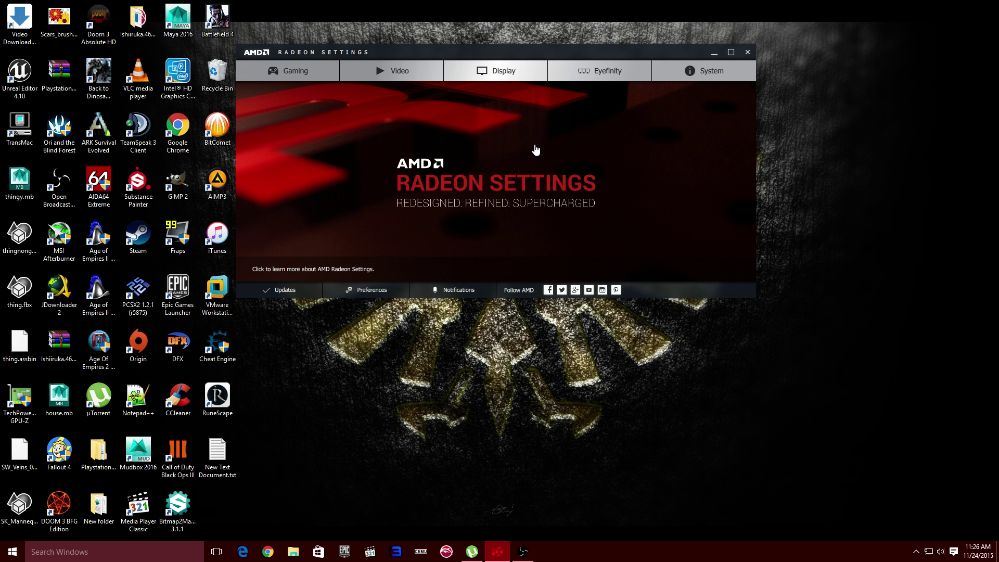
- Confirm there are no notifications, nudge the settings window right, and bring up a browser window
{"action": "left_click", "coordinate": [457, 290]}
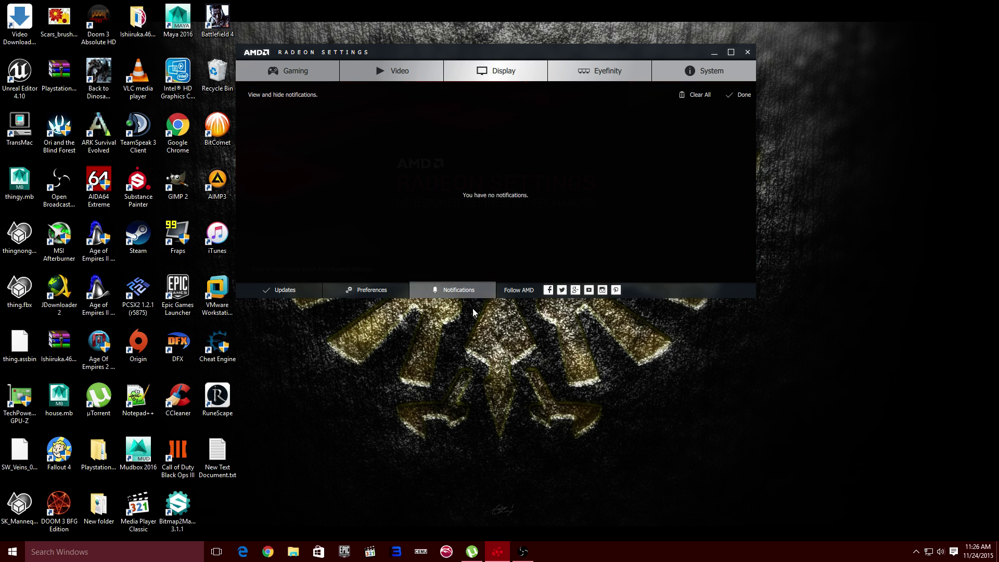
{"action": "left_click", "coordinate": [742, 96]}
{"action": "left_click_drag", "start_coordinate": [651, 52], "coordinate": [707, 60]}
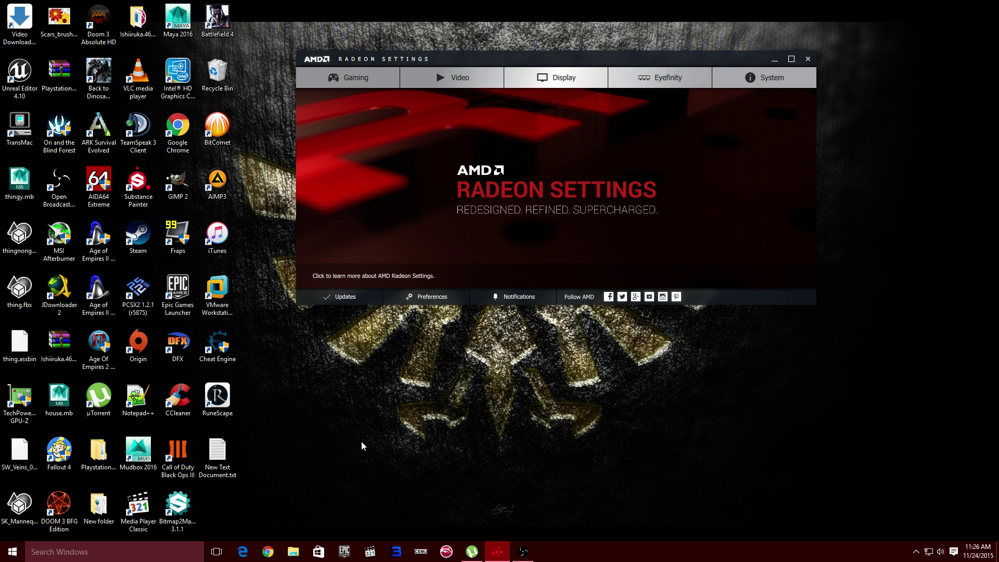
{"action": "left_click", "coordinate": [242, 551]}
{"action": "left_click_drag", "start_coordinate": [598, 8], "coordinate": [528, 51]}
- Load the Guru3D driver forum from the 'amd' address-bar suggestion in a maximized Chrome window
{"action": "left_click", "coordinate": [820, 57]}
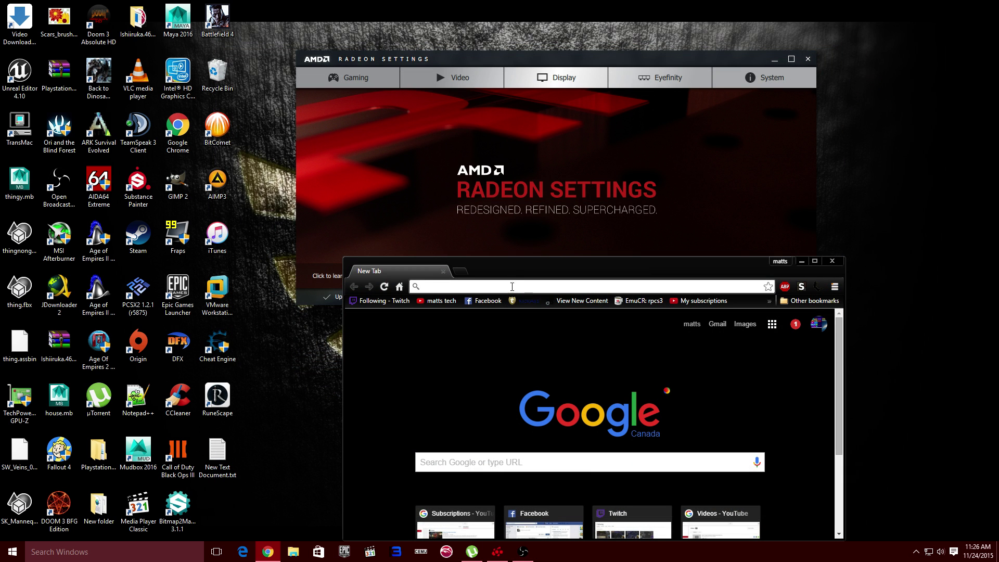
{"action": "type", "text": "amd.com"}
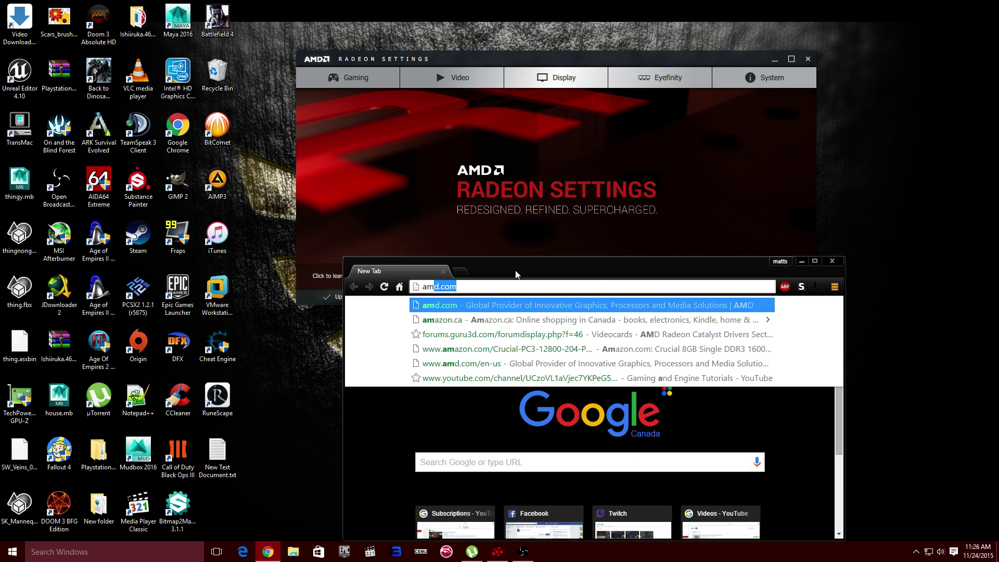
{"action": "key", "text": "Down"}
{"action": "key", "text": "Return"}
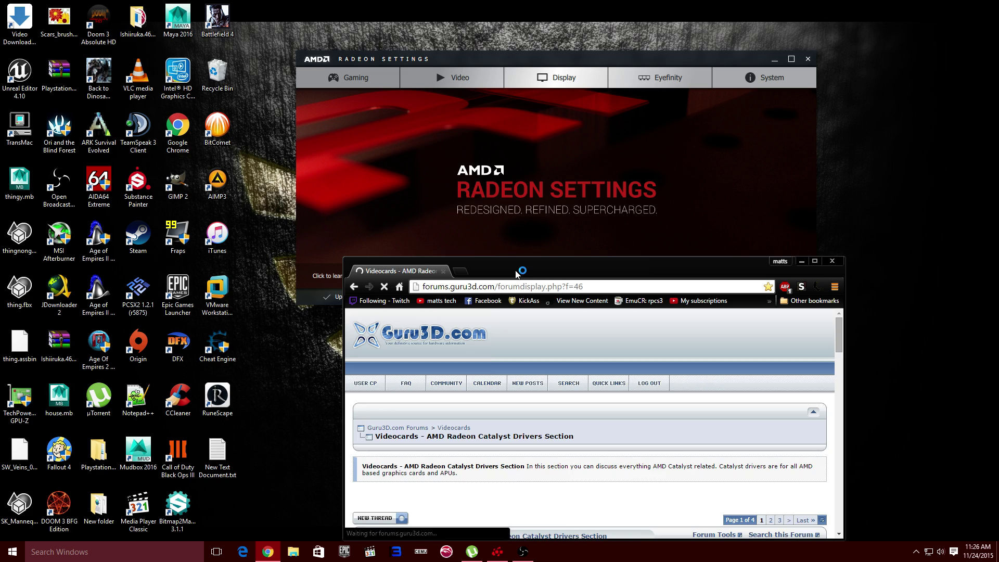
{"action": "double_click", "coordinate": [517, 267]}
{"action": "scroll", "coordinate": [315, 288], "scroll_direction": "down", "scroll_amount": 6}
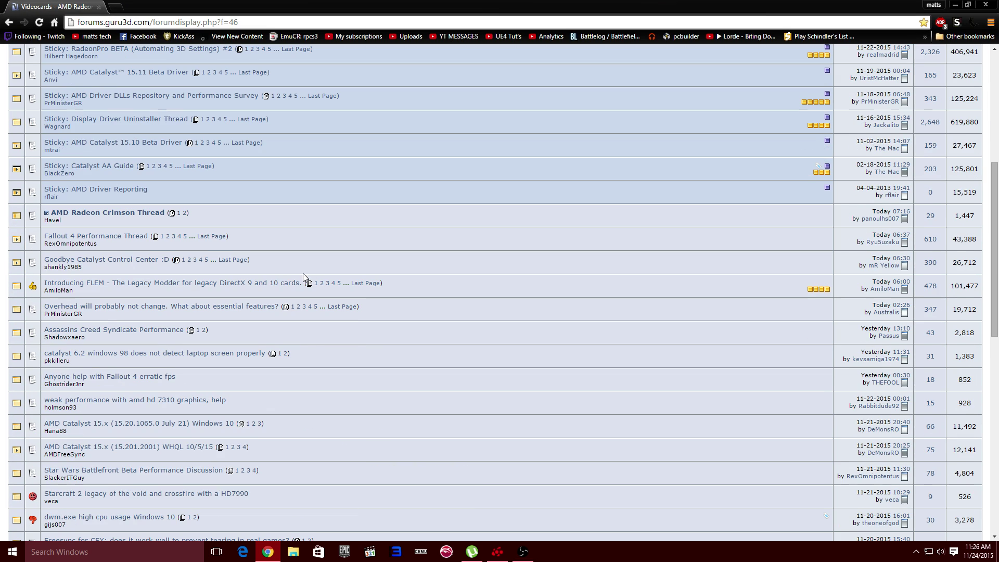
- Open page 2 of the AMD Radeon Crimson Thread and read through the latest posts
{"action": "left_click", "coordinate": [186, 213]}
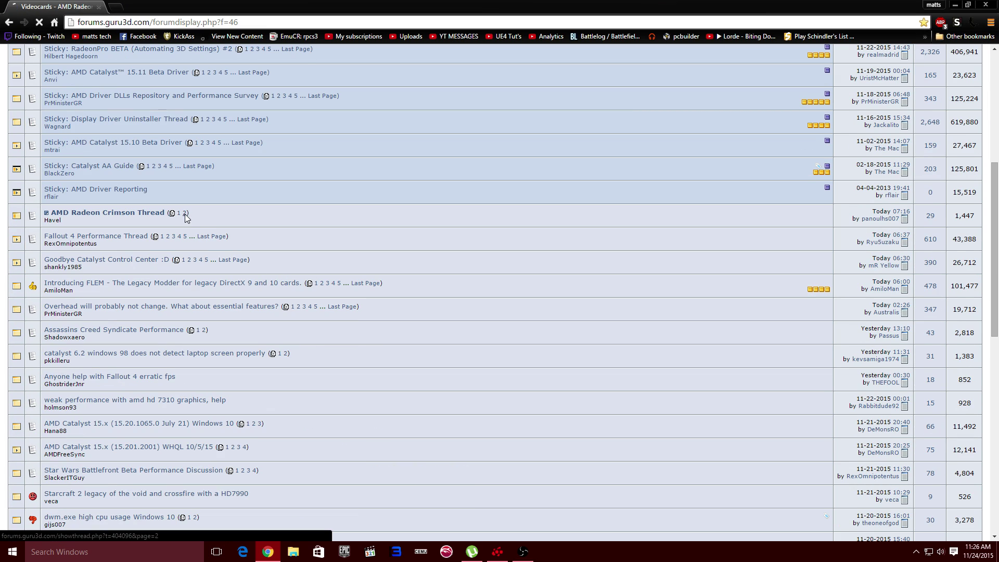
{"action": "scroll", "coordinate": [226, 246], "scroll_direction": "down", "scroll_amount": 1}
{"action": "scroll", "coordinate": [249, 276], "scroll_direction": "down", "scroll_amount": 6}
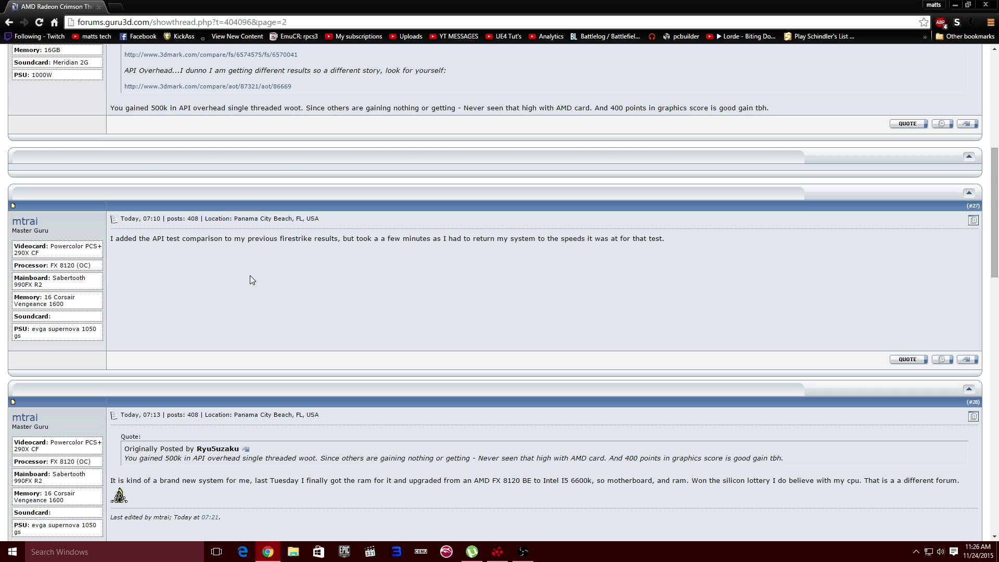
{"action": "scroll", "coordinate": [250, 276], "scroll_direction": "down", "scroll_amount": 5}
{"action": "scroll", "coordinate": [257, 277], "scroll_direction": "up", "scroll_amount": 5}
{"action": "scroll", "coordinate": [263, 288], "scroll_direction": "up", "scroll_amount": 3}
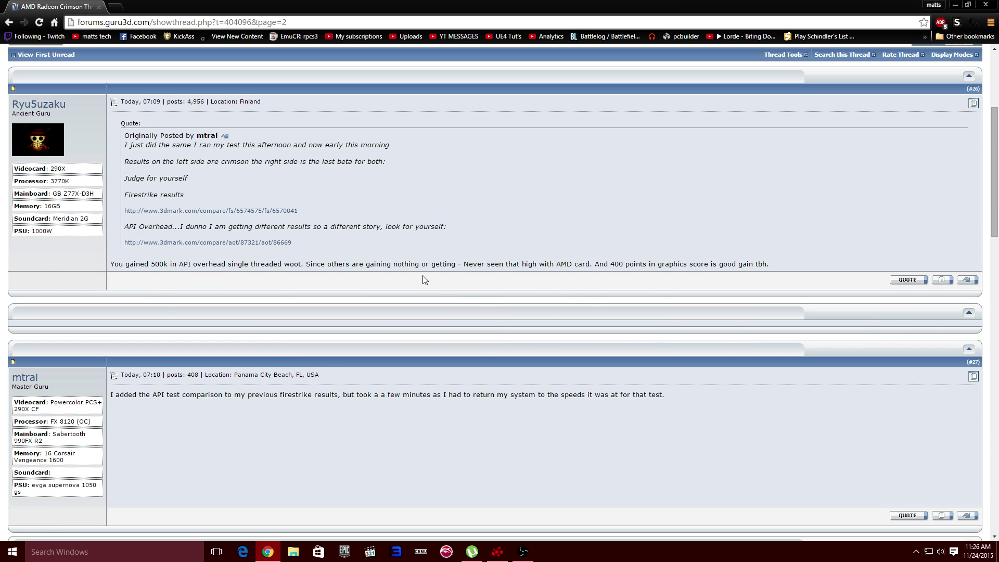
{"action": "scroll", "coordinate": [401, 354], "scroll_direction": "down", "scroll_amount": 7}
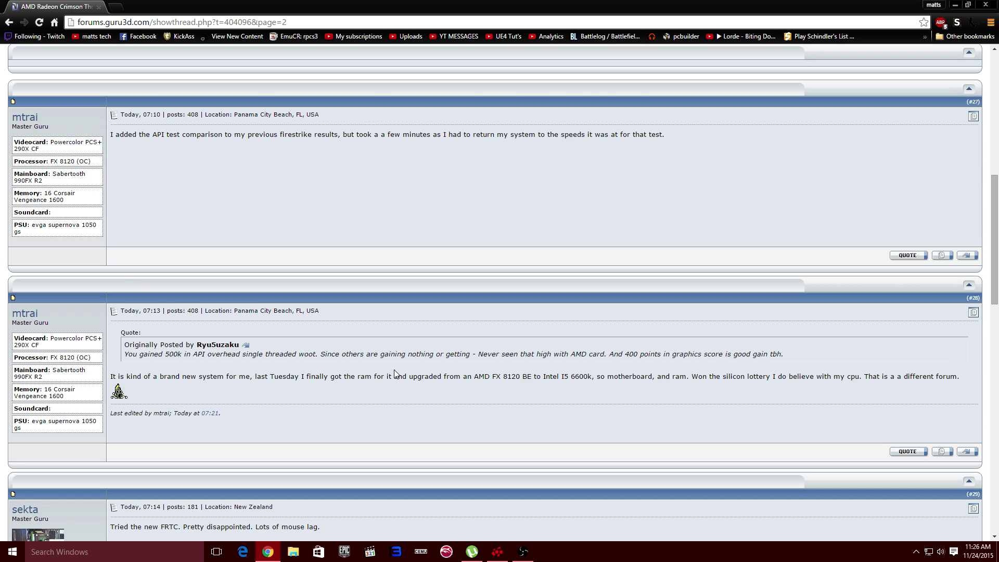
{"action": "scroll", "coordinate": [394, 370], "scroll_direction": "down", "scroll_amount": 4}
{"action": "scroll", "coordinate": [394, 373], "scroll_direction": "down", "scroll_amount": 8}
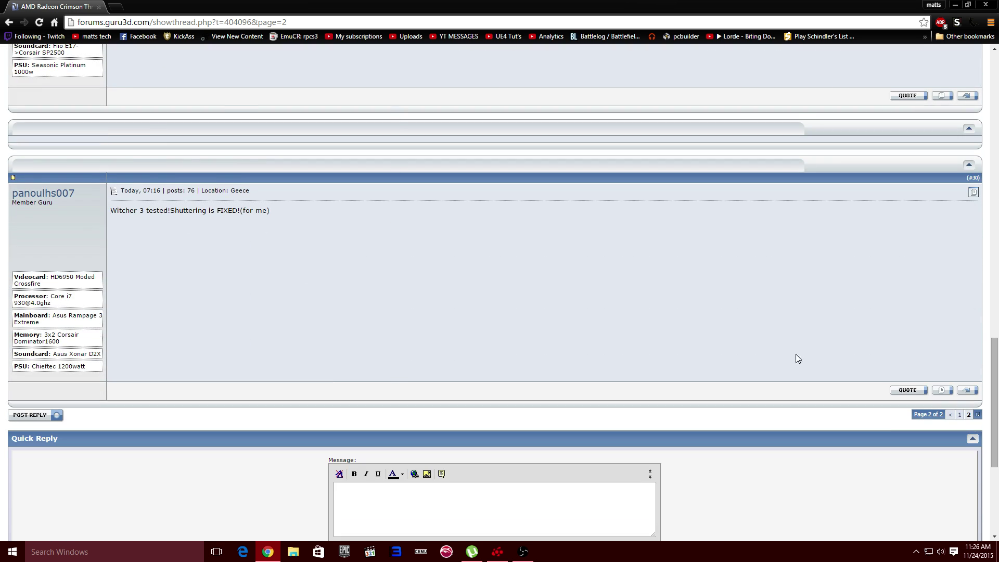
{"action": "scroll", "coordinate": [811, 362], "scroll_direction": "up", "scroll_amount": 11}
{"action": "scroll", "coordinate": [807, 362], "scroll_direction": "down", "scroll_amount": 3}
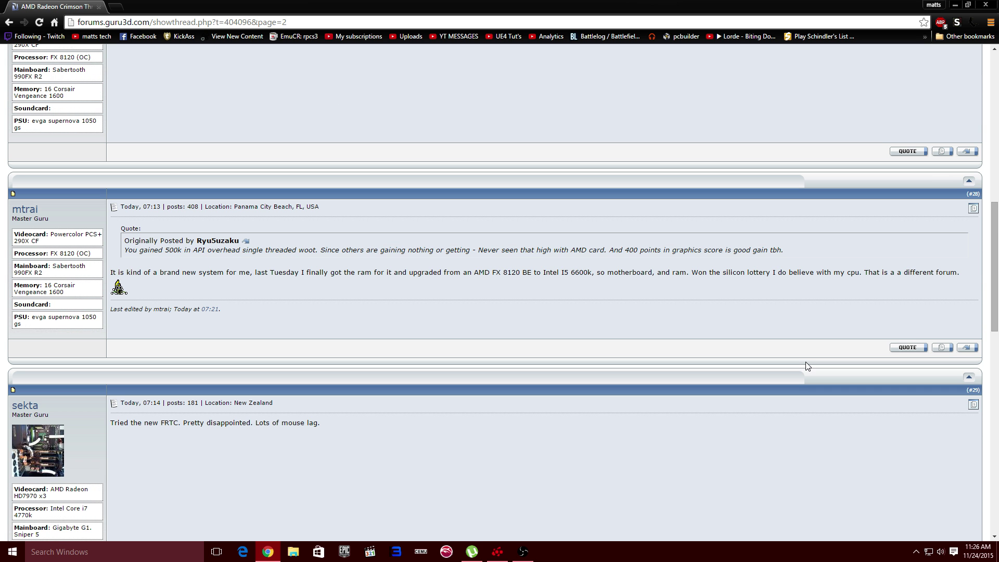
- Restore Chrome to a smaller window, open AMD's Radeon Software page online, and return to Display settings
{"action": "key", "text": "super+Down"}
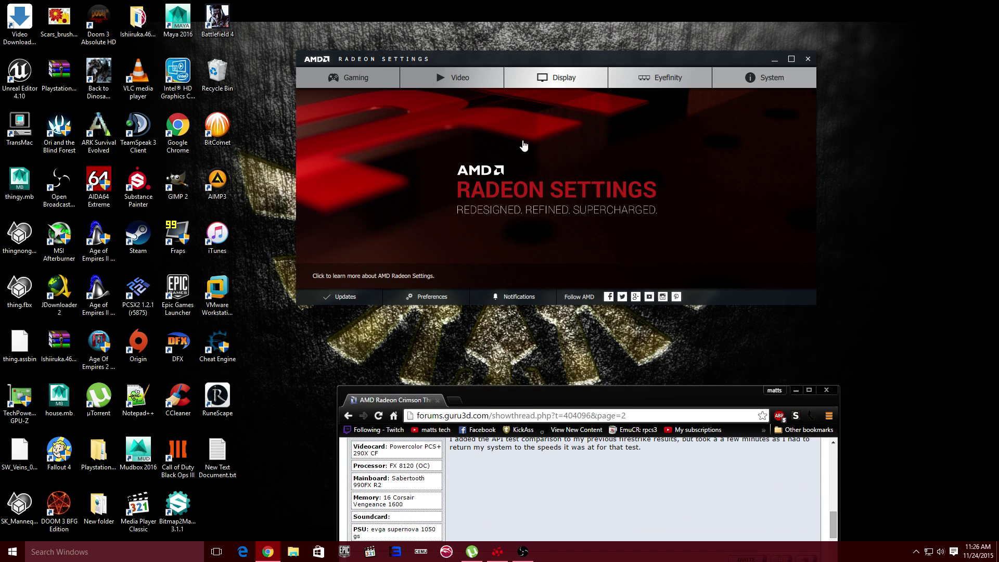
{"action": "left_click", "coordinate": [523, 145]}
{"action": "left_click", "coordinate": [525, 80]}
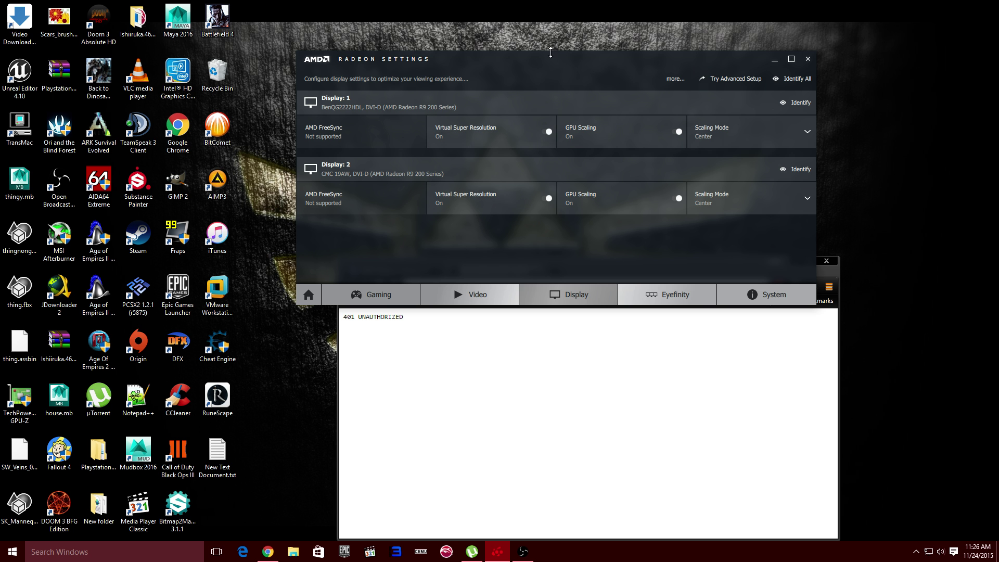
- Inspect the amd.com URL that returned 401 Unauthorized, then close Chrome
{"action": "left_click_drag", "start_coordinate": [488, 44], "coordinate": [407, 71]}
{"action": "left_click_drag", "start_coordinate": [695, 274], "coordinate": [581, 18]}
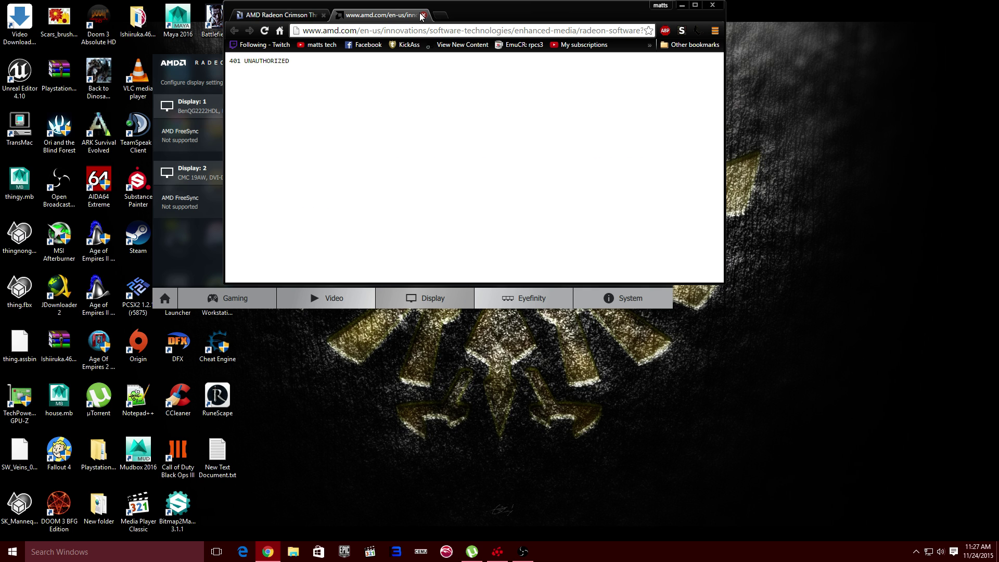
{"action": "left_click_drag", "start_coordinate": [462, 30], "coordinate": [645, 30]}
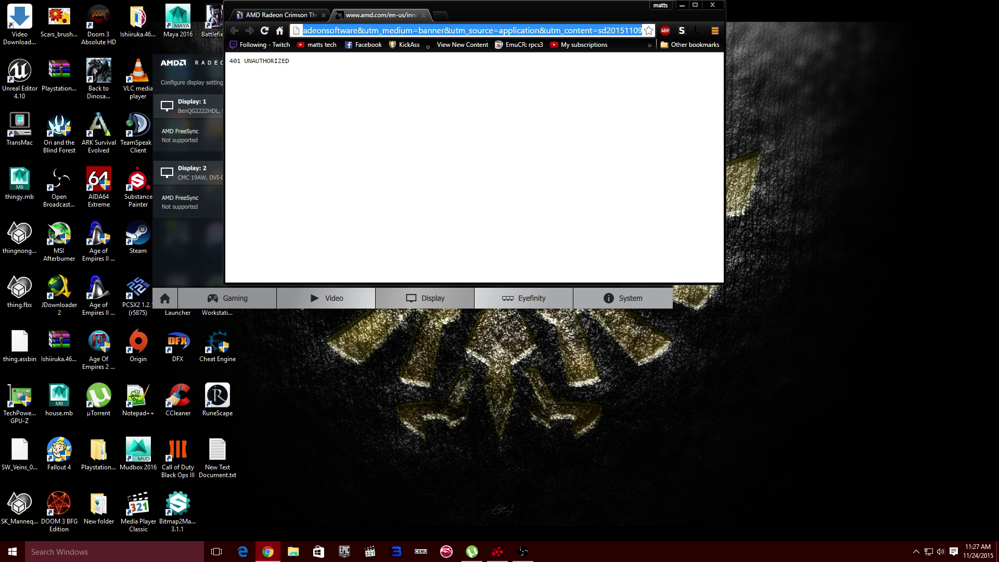
{"action": "left_click", "coordinate": [712, 4]}
- Reposition the Radeon Settings Display window toward the centre of the desktop
{"action": "left_click_drag", "start_coordinate": [526, 68], "coordinate": [667, 151]}
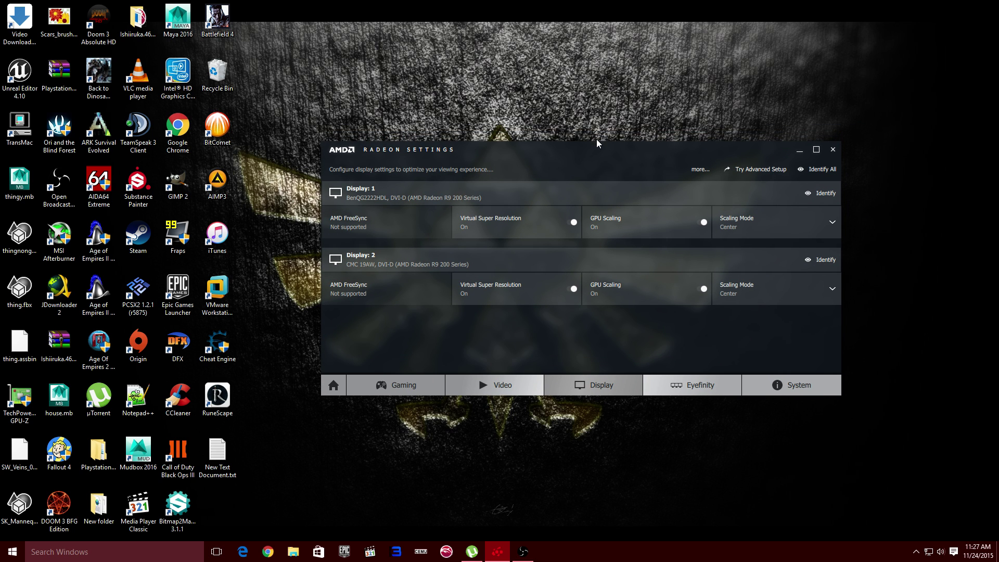
{"action": "left_click_drag", "start_coordinate": [547, 152], "coordinate": [520, 104]}
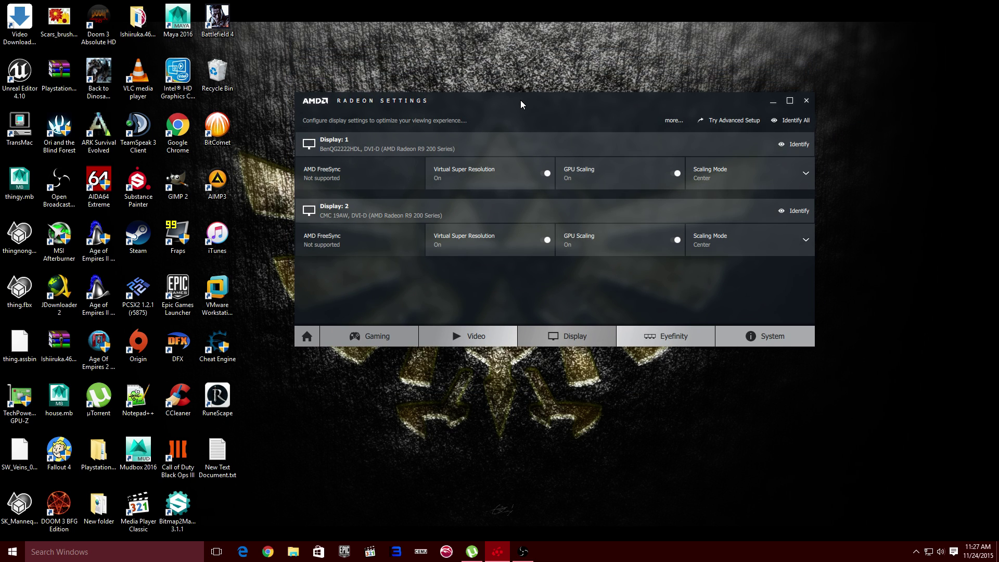